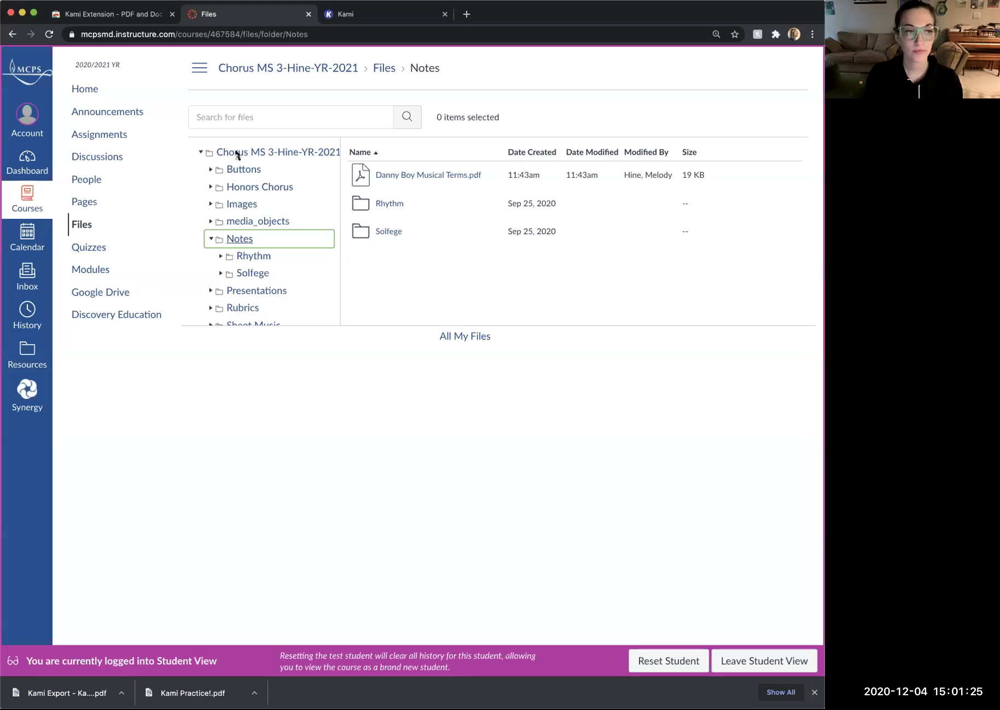
# Step: Go to the course Files, open the Notes folder, and show the actions for Danny Boy Musical Terms.pdf
pyautogui.click(92, 89)
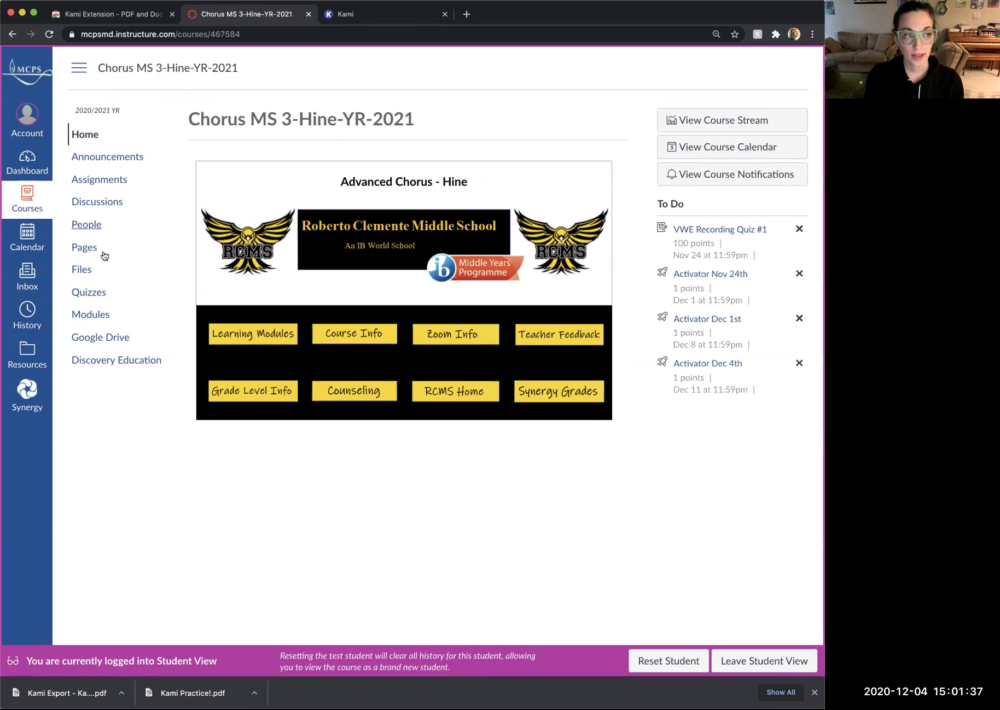
pyautogui.click(90, 274)
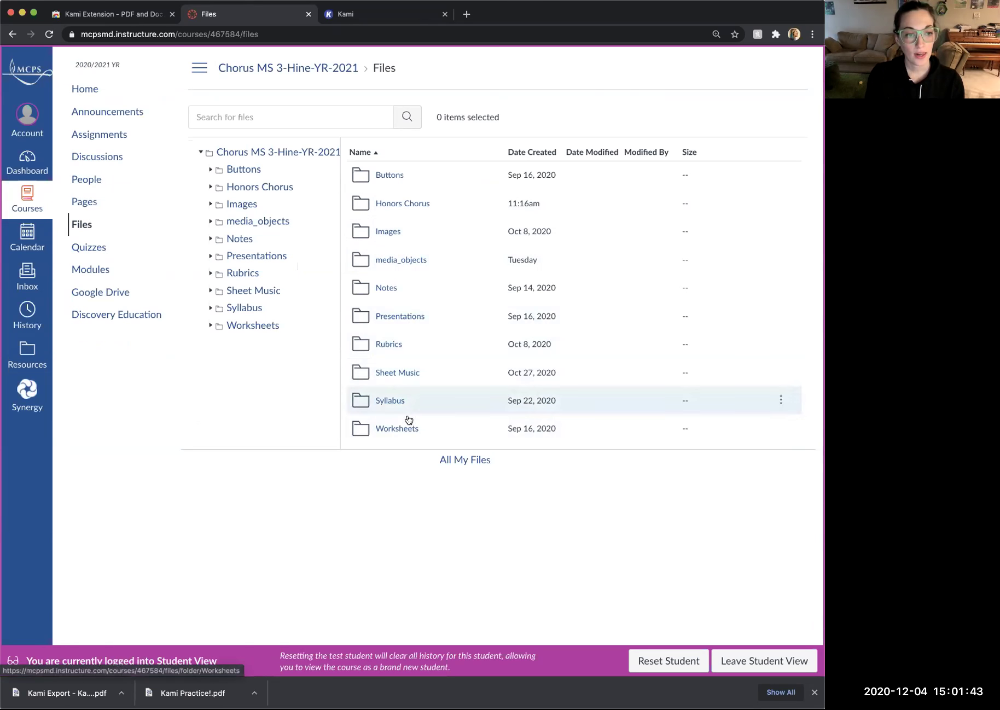
pyautogui.click(387, 289)
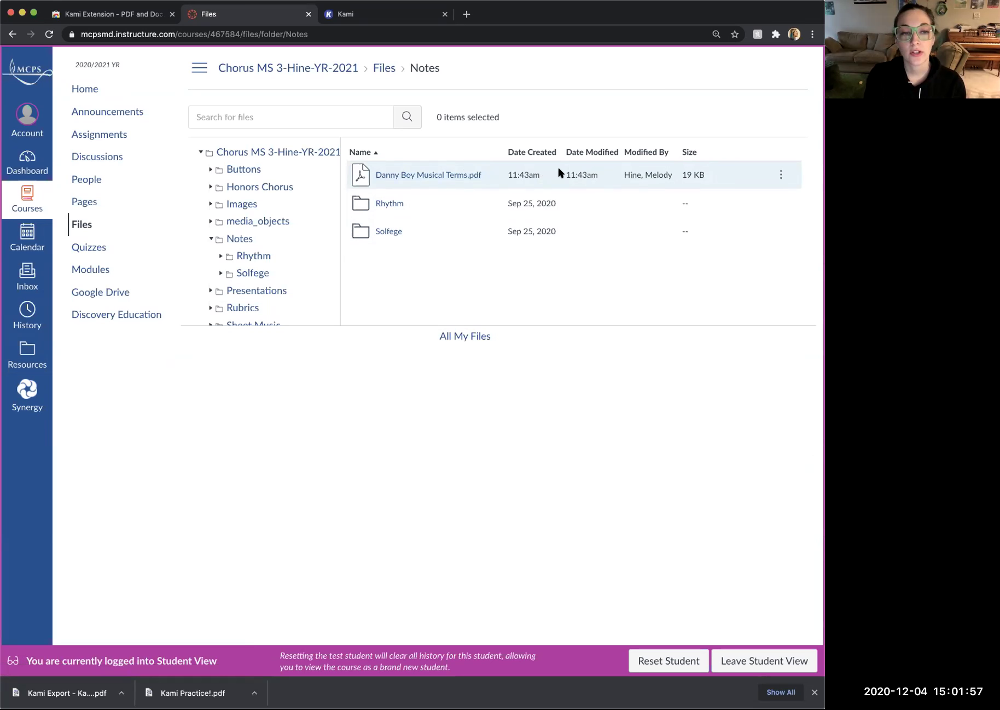
pyautogui.click(782, 175)
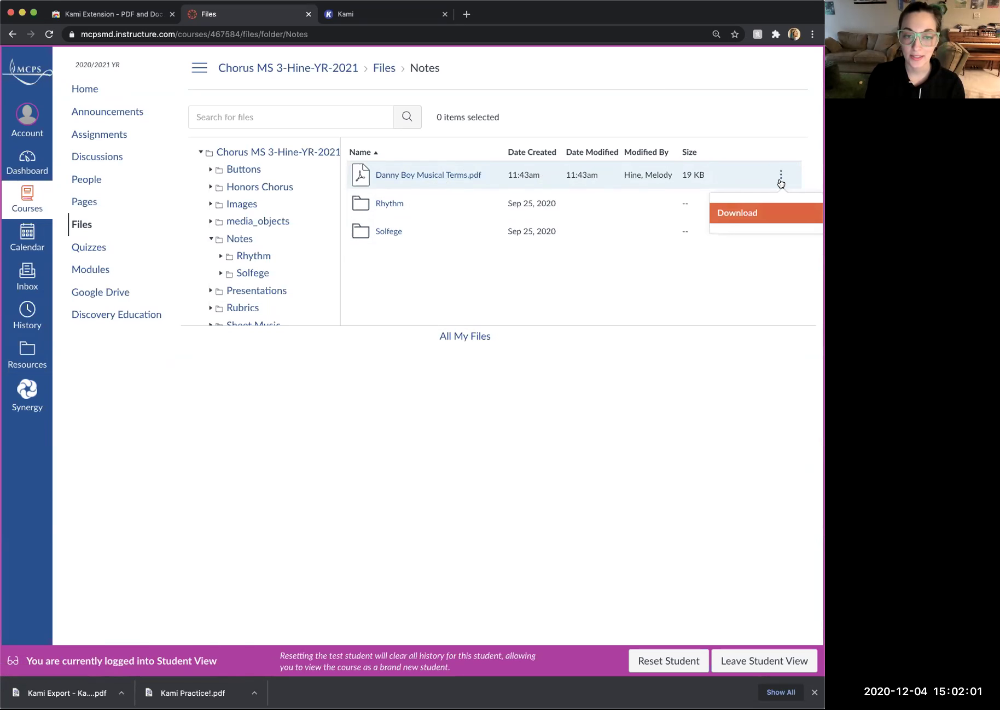
# Step: Download the 19 KB Danny Boy Musical Terms.pdf to the computer
pyautogui.click(762, 218)
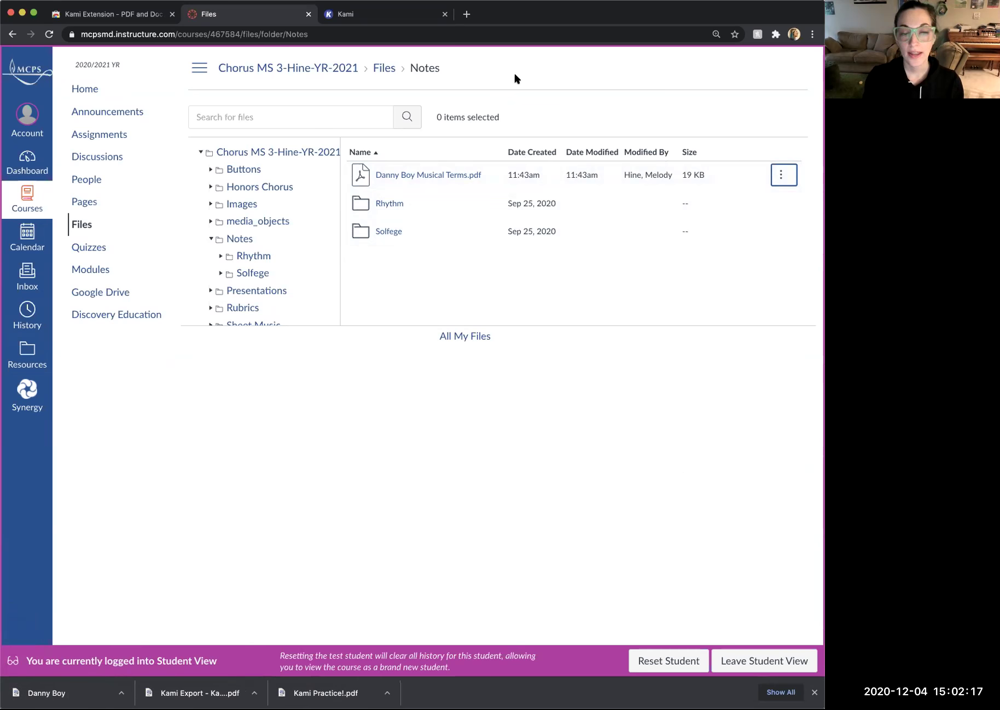
# Step: Open the downloaded Danny Boy Musical Terms PDF in Kami from the computer
pyautogui.click(368, 12)
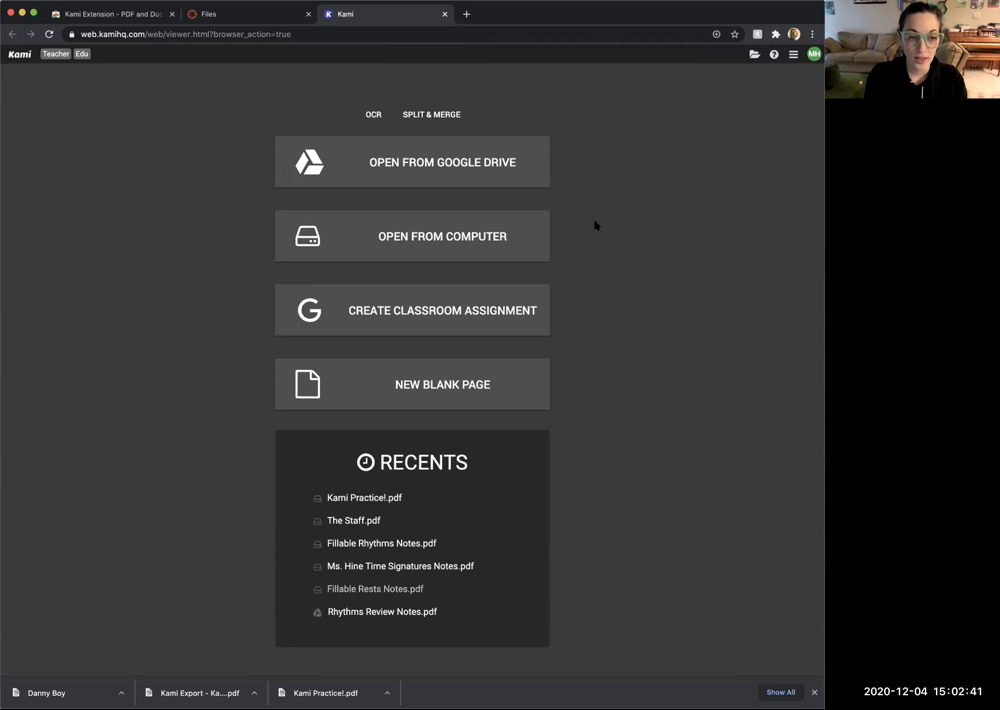
pyautogui.click(470, 236)
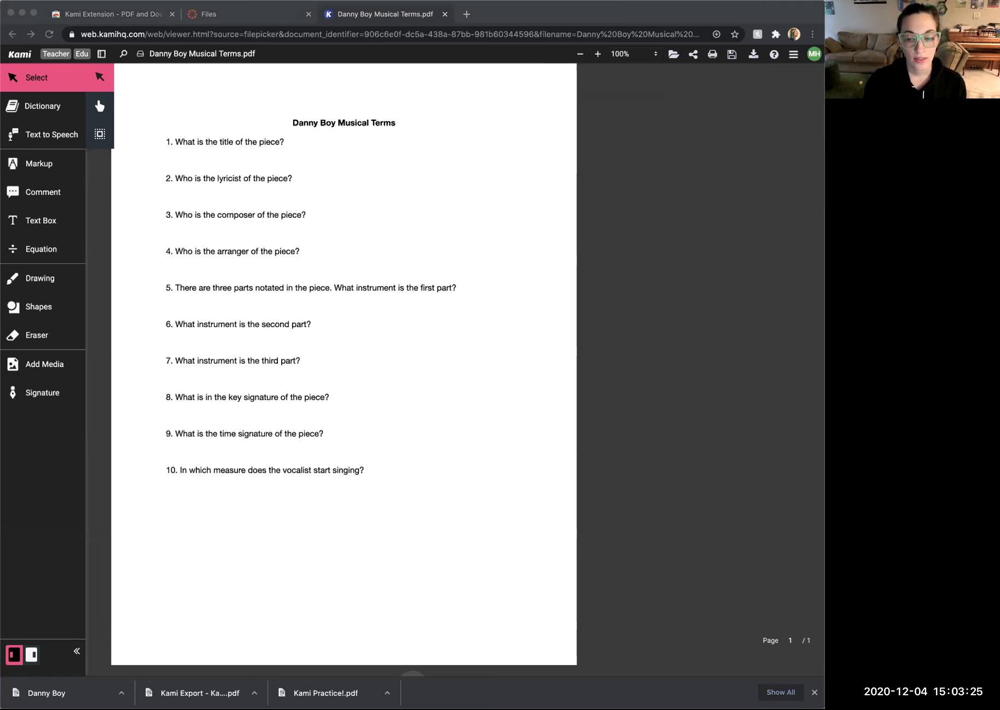
# Step: Glance at the sheet music and Canvas, then select Kami's Text Box tool (size 14, black)
pyautogui.press('super+Tab')
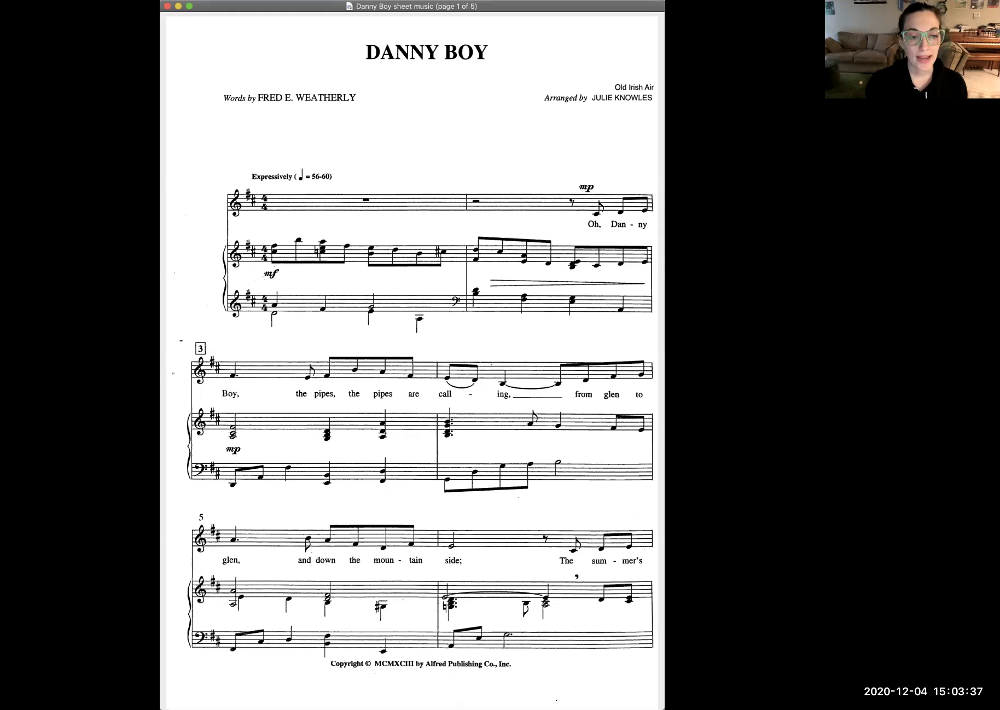
pyautogui.press('super+Tab')
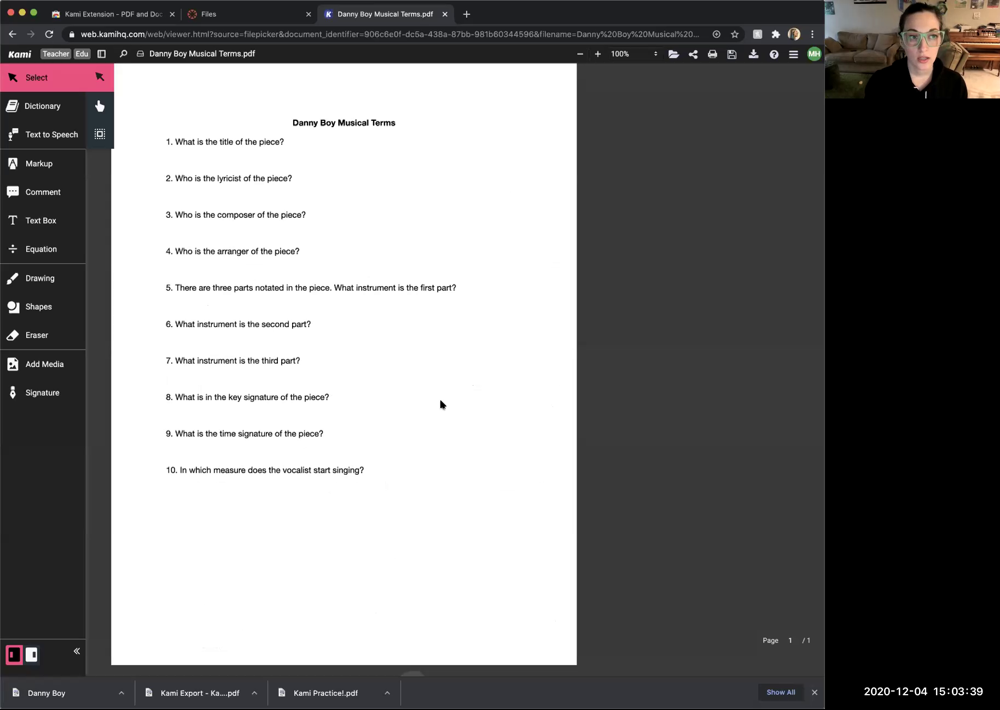
pyautogui.click(251, 12)
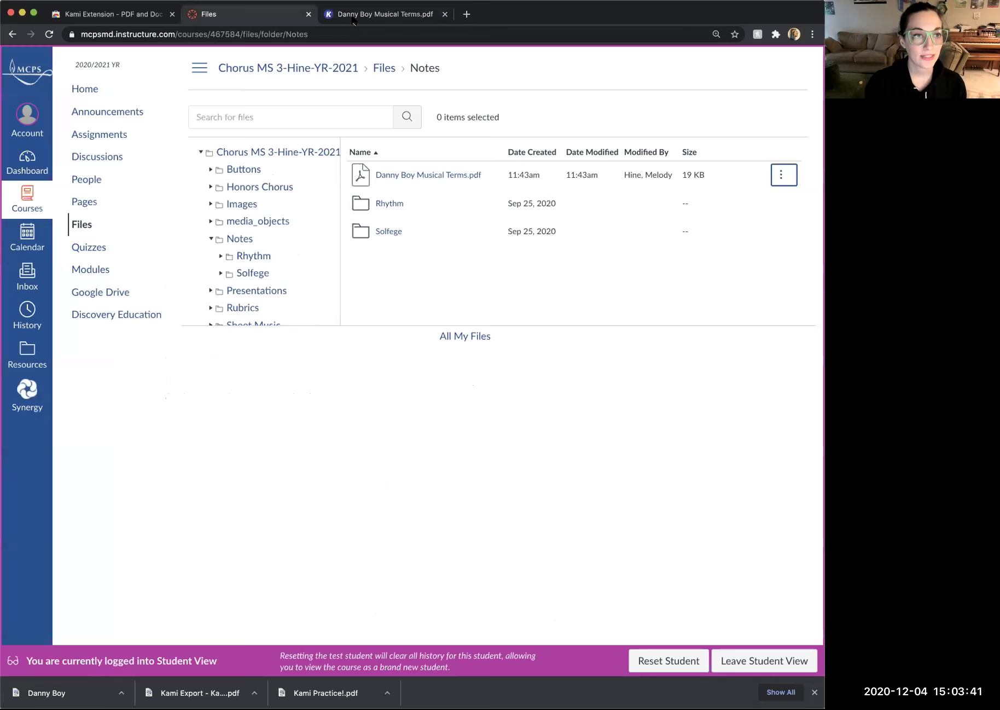
pyautogui.click(353, 16)
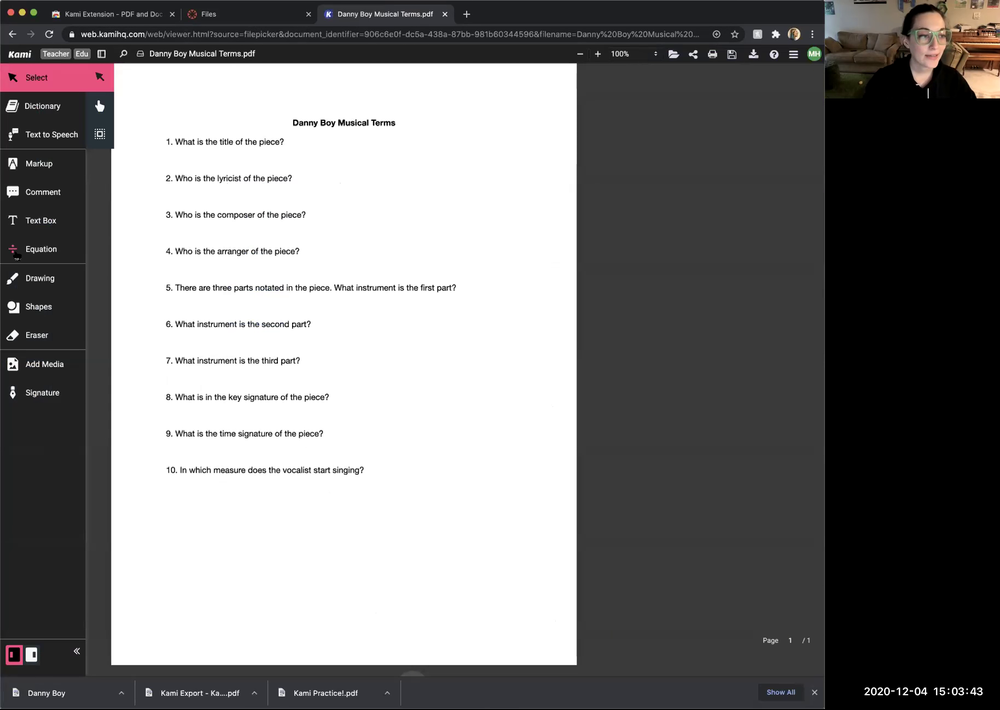
pyautogui.click(35, 219)
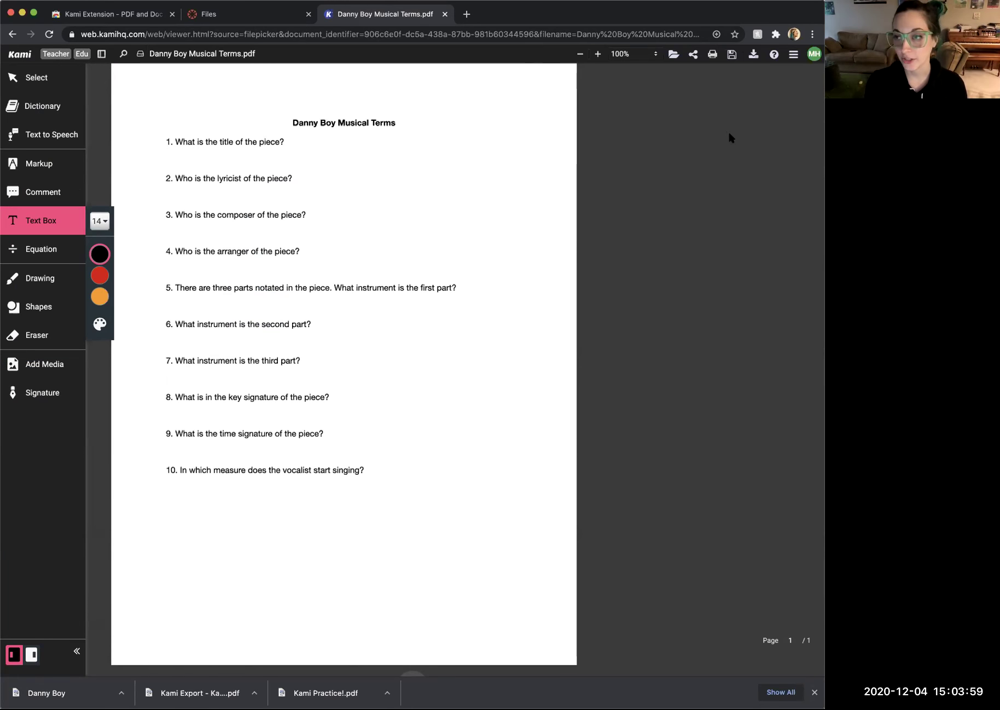
# Step: Type 'Danny Boy' below question 1, dismiss the upload notice, and bring up the sheet music
pyautogui.click(166, 155)
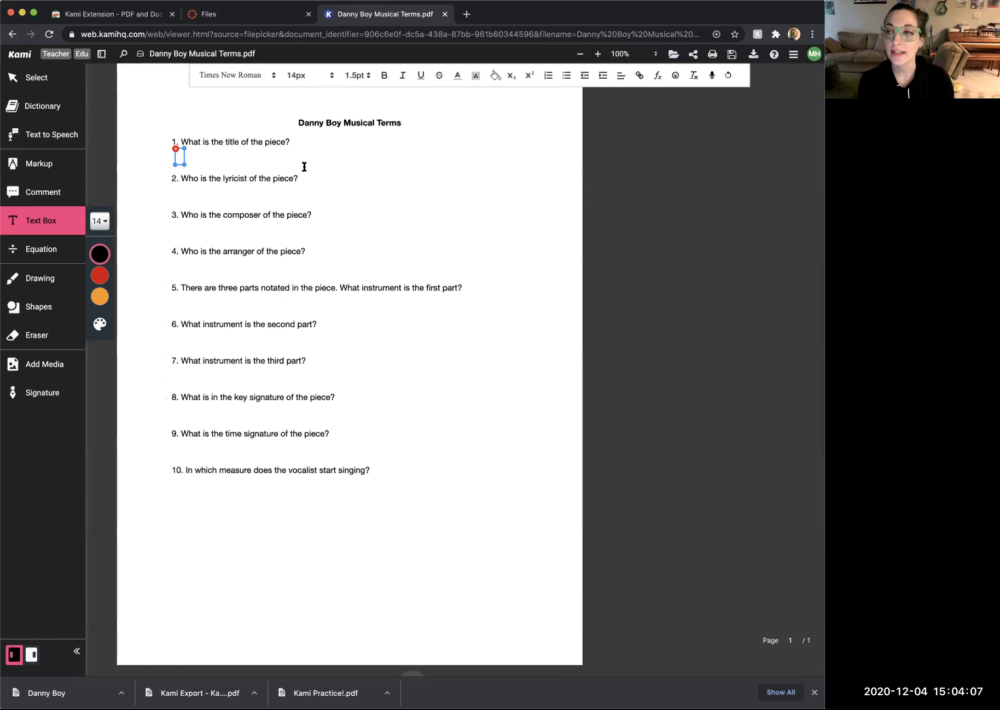
pyautogui.write('"Dann')
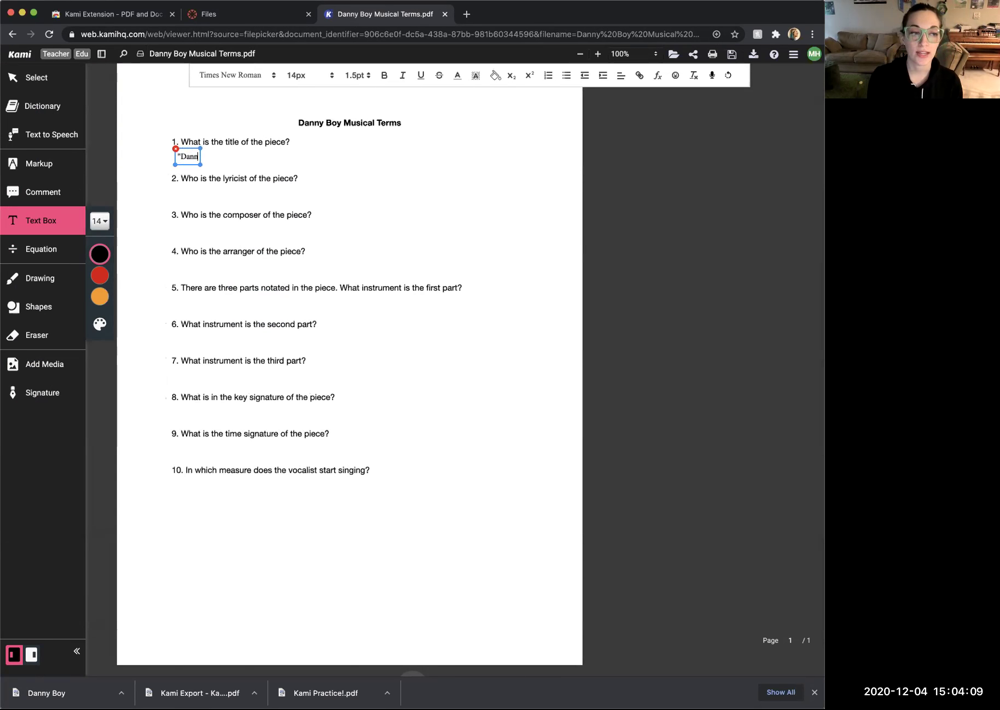
pyautogui.write('y Boy"')
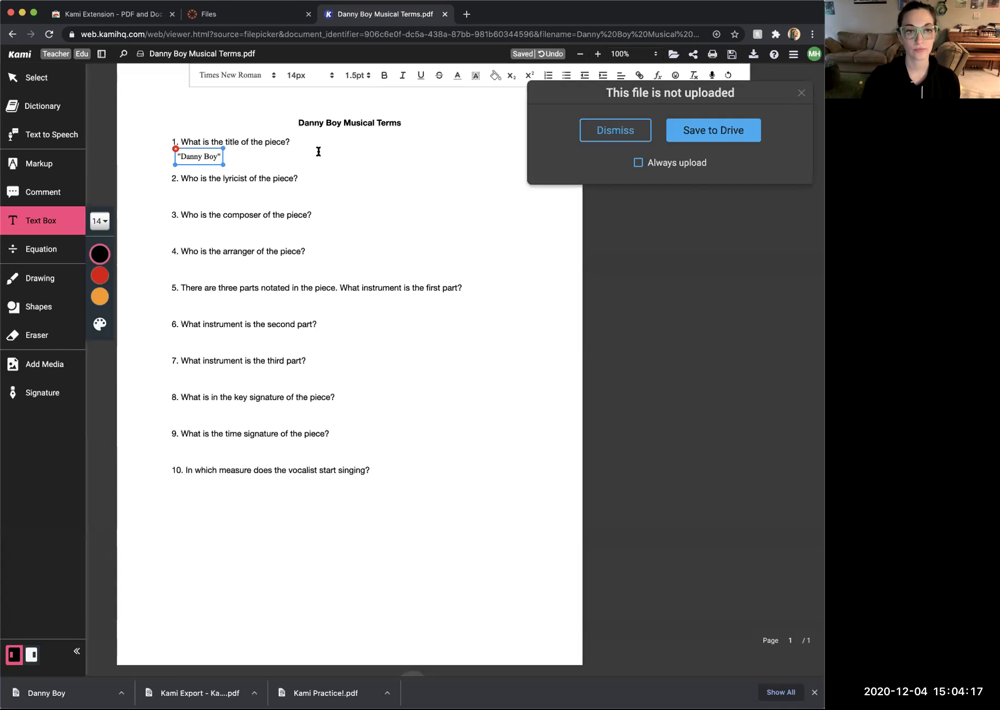
pyautogui.click(621, 134)
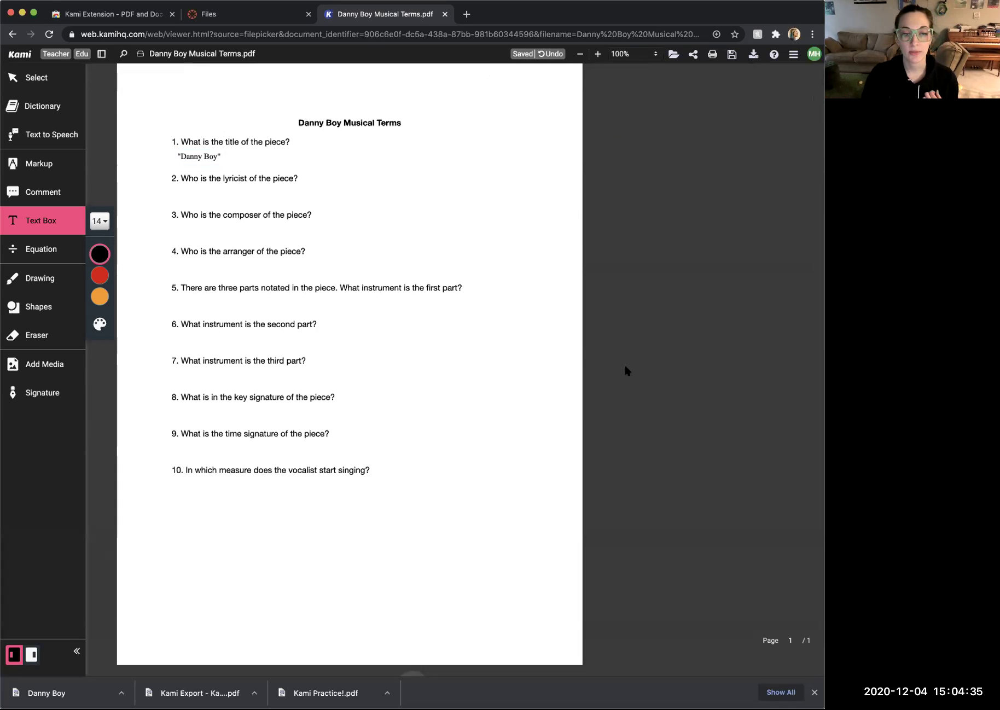
pyautogui.press('super+Tab')
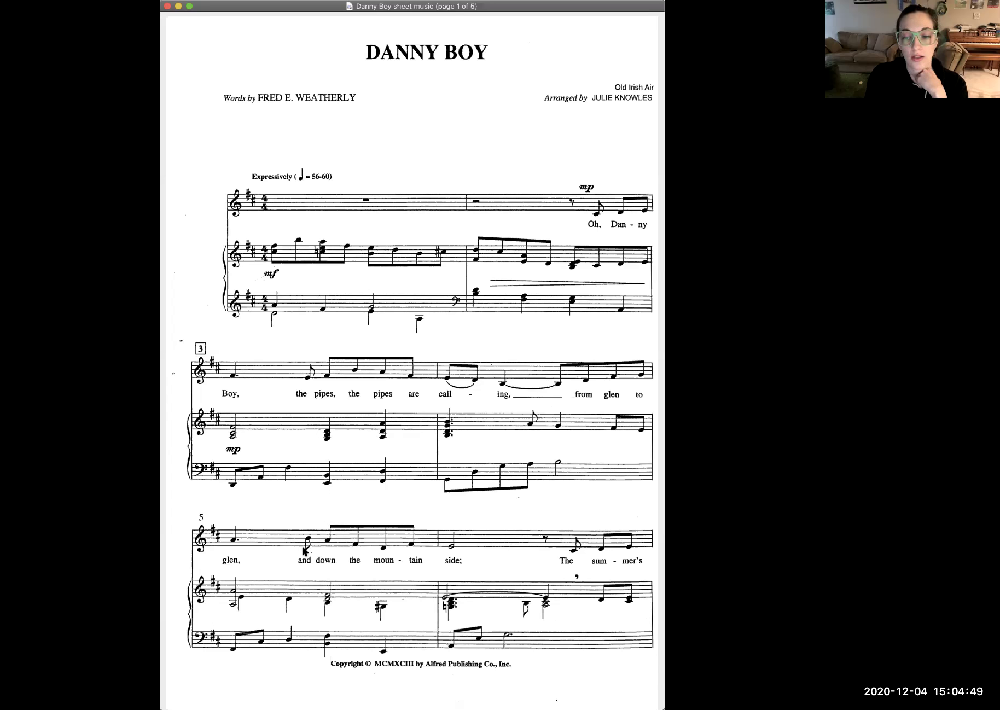
# Step: Type the lyricist's name below question 2, then circle 'Old Irish Air' on the score
pyautogui.press('super+Tab')
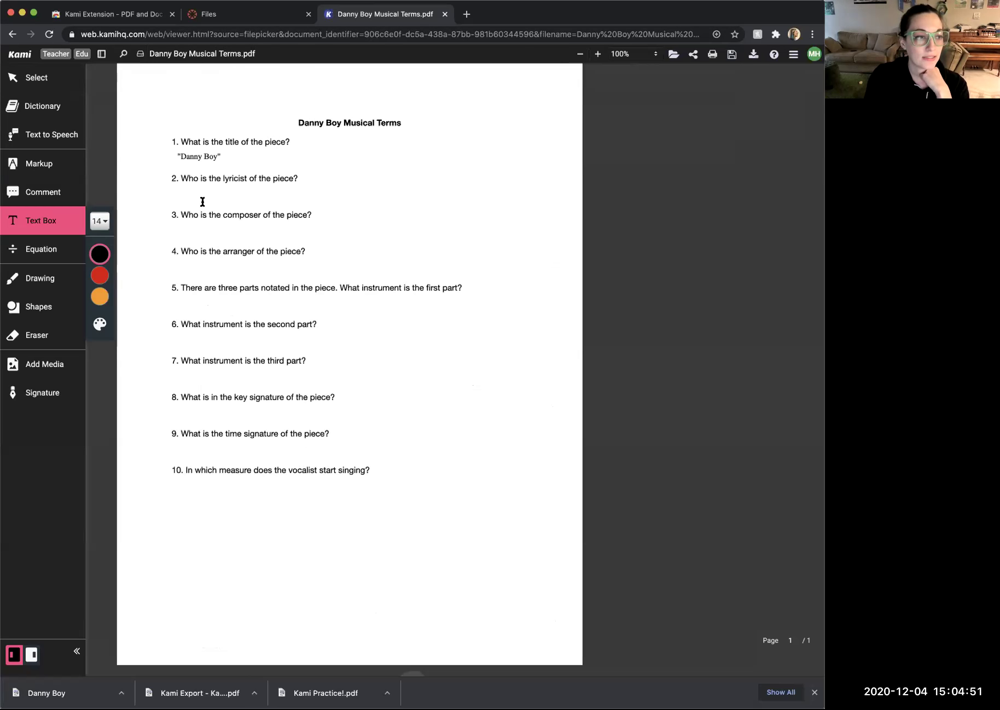
pyautogui.click(176, 192)
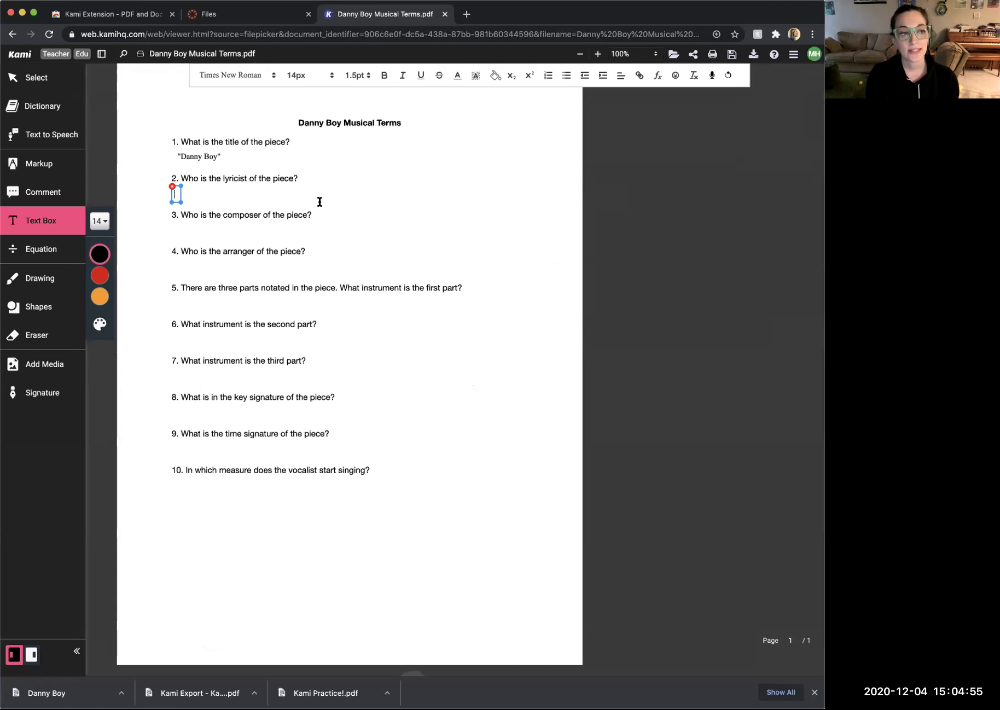
pyautogui.write('Fred')
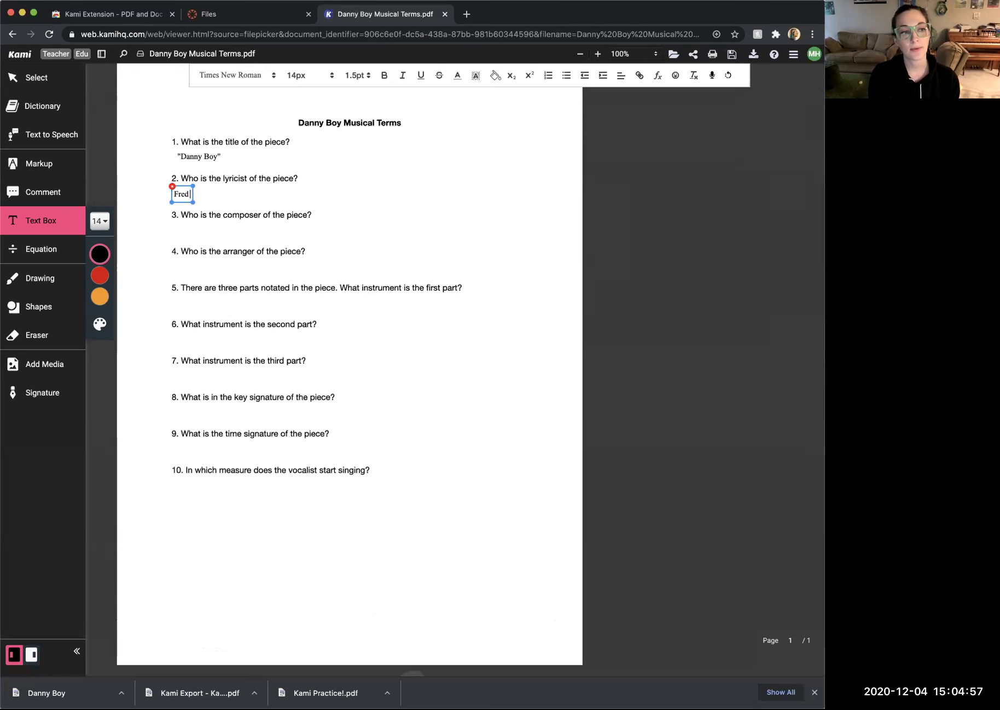
pyautogui.write(' E. Weatherly')
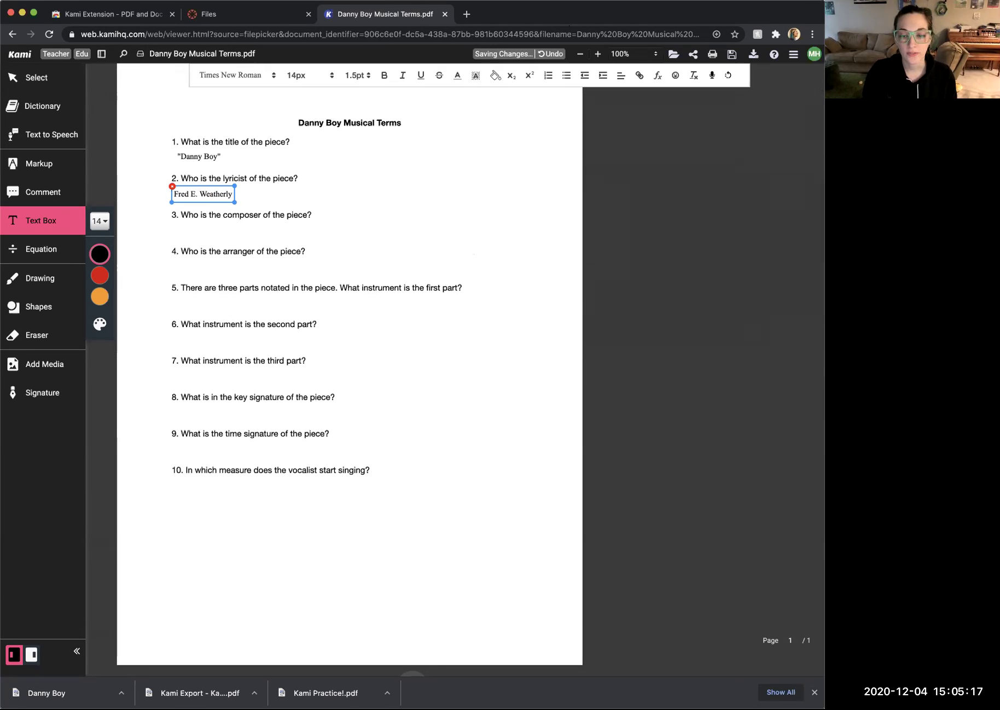
pyautogui.press('super+Tab')
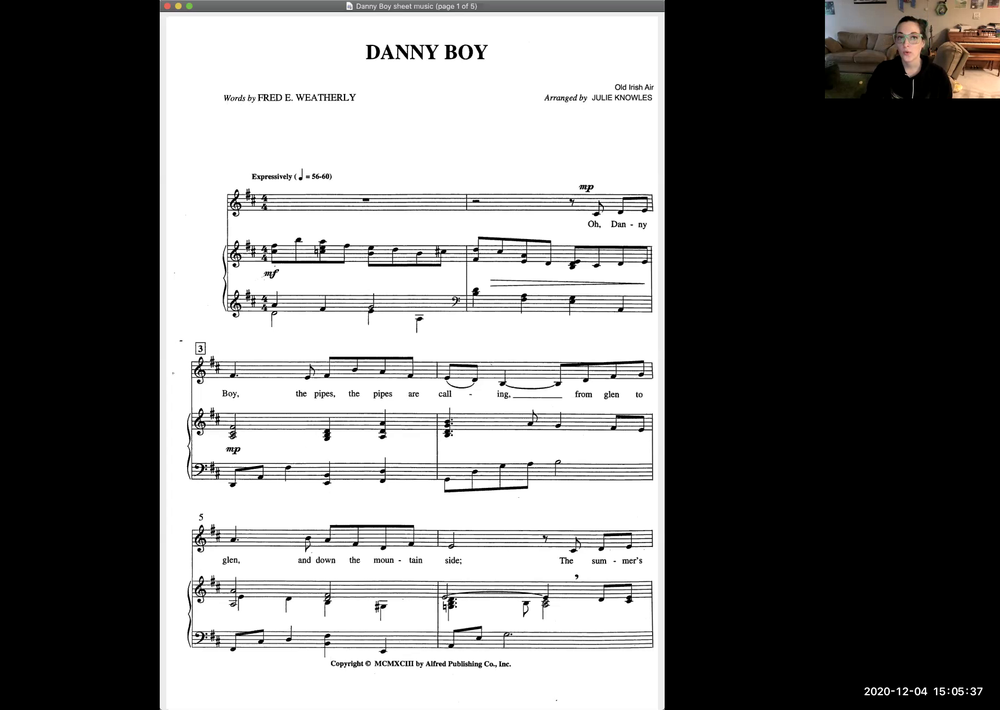
pyautogui.moveTo(644, 72)
pyautogui.mouseDown()
pyautogui.moveTo(605, 87)
pyautogui.moveTo(651, 82)
pyautogui.mouseUp()
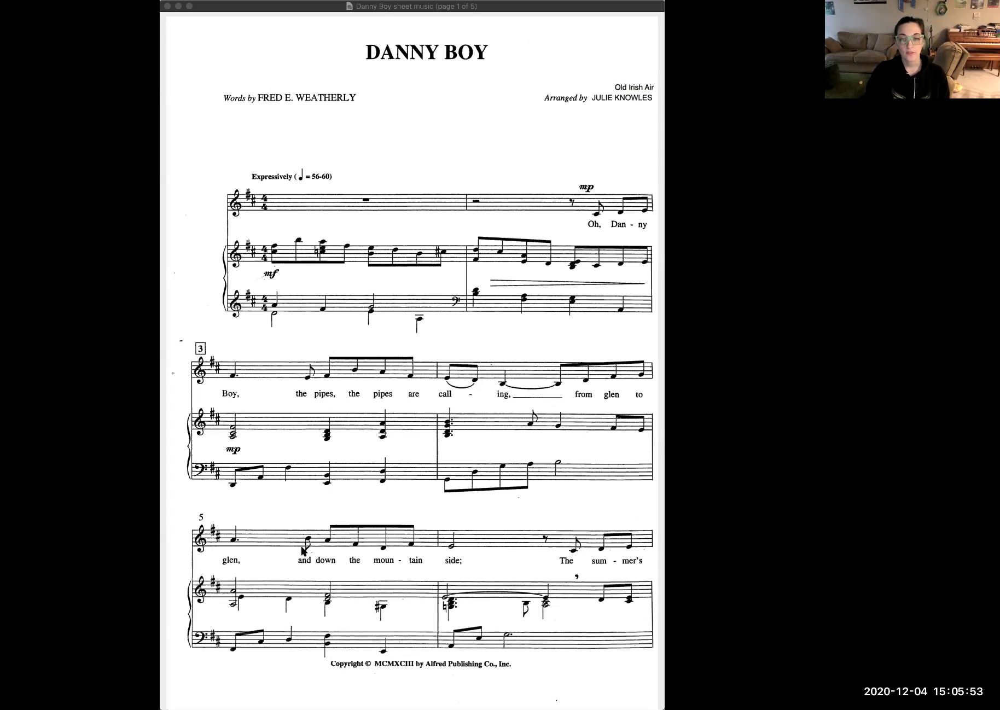
# Step: Type 'Old Irish Air' as the answer below question 3
pyautogui.press('super+Tab')
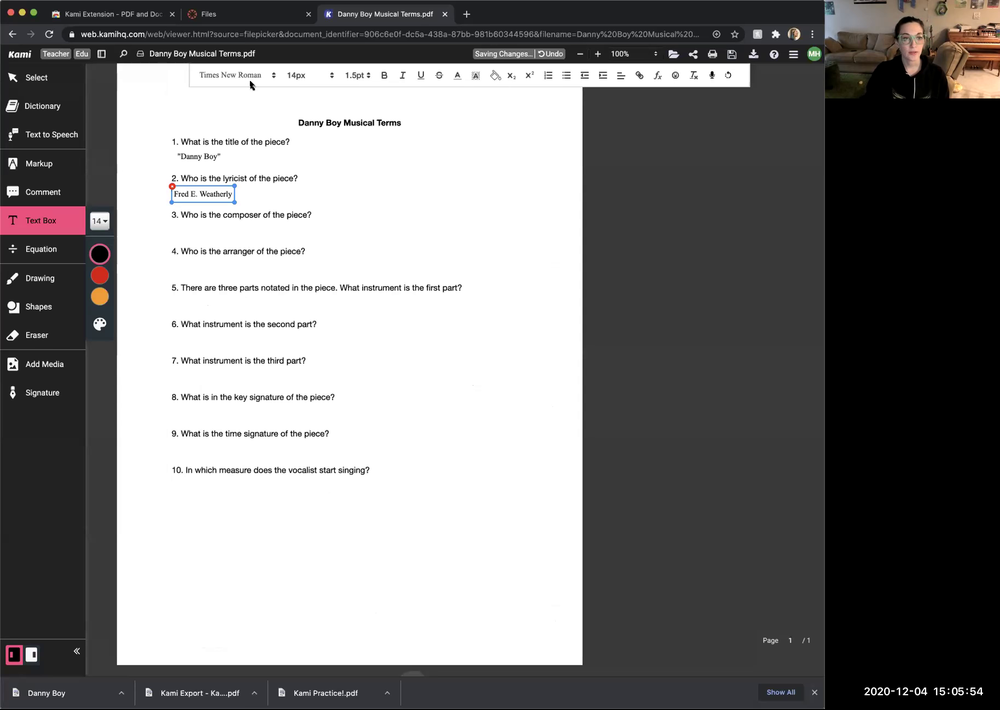
pyautogui.click(178, 228)
pyautogui.click(179, 229)
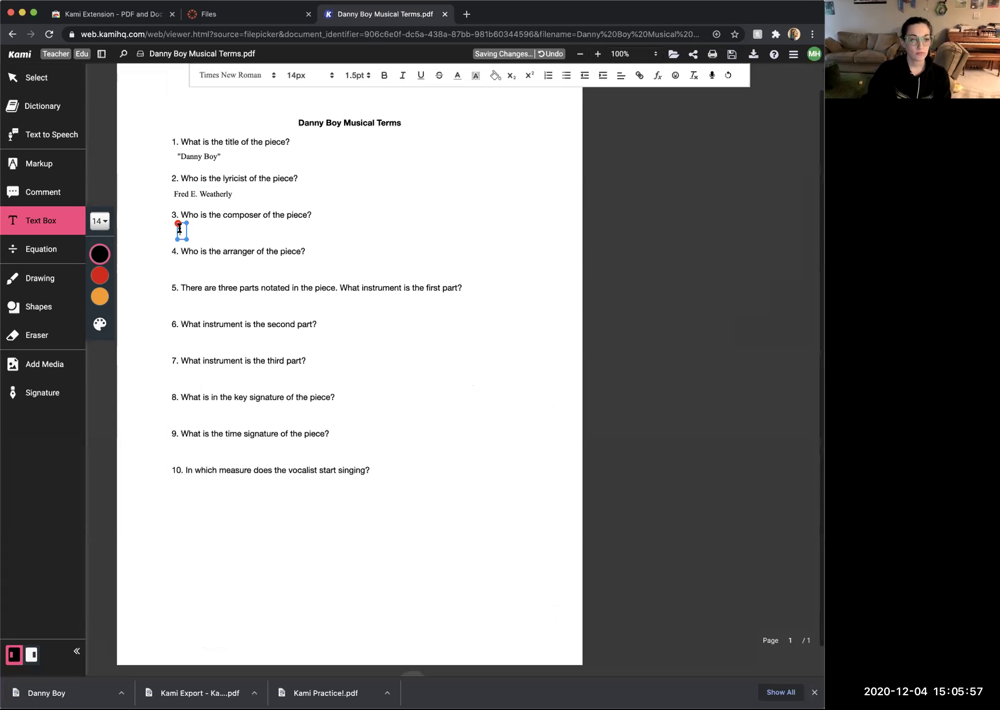
pyautogui.write('Old Irish Ai')
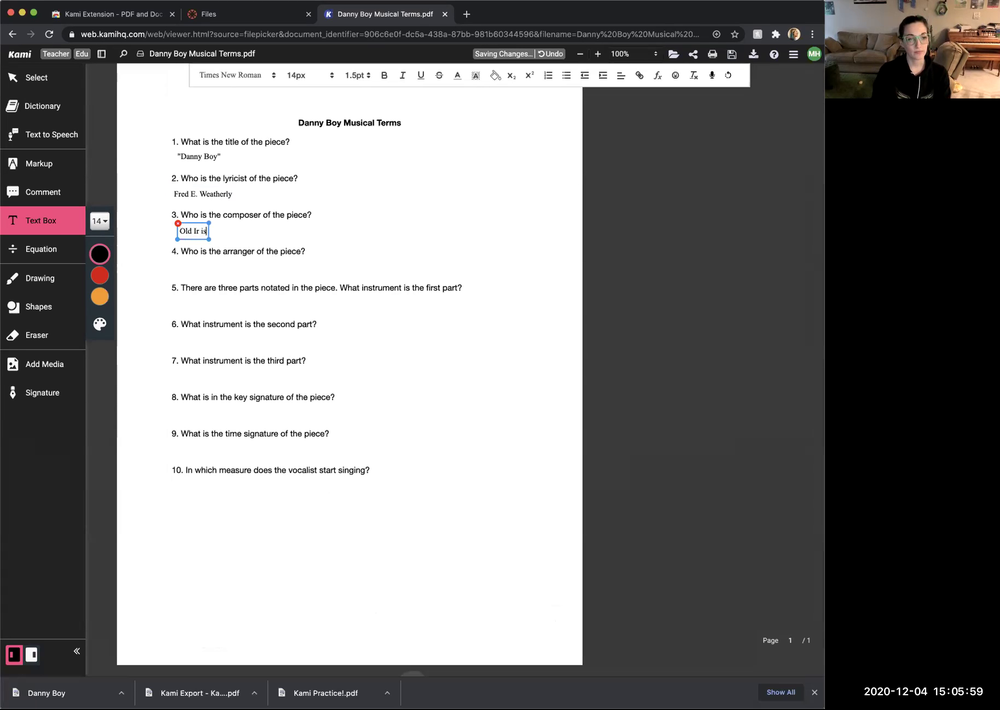
pyautogui.write('r')
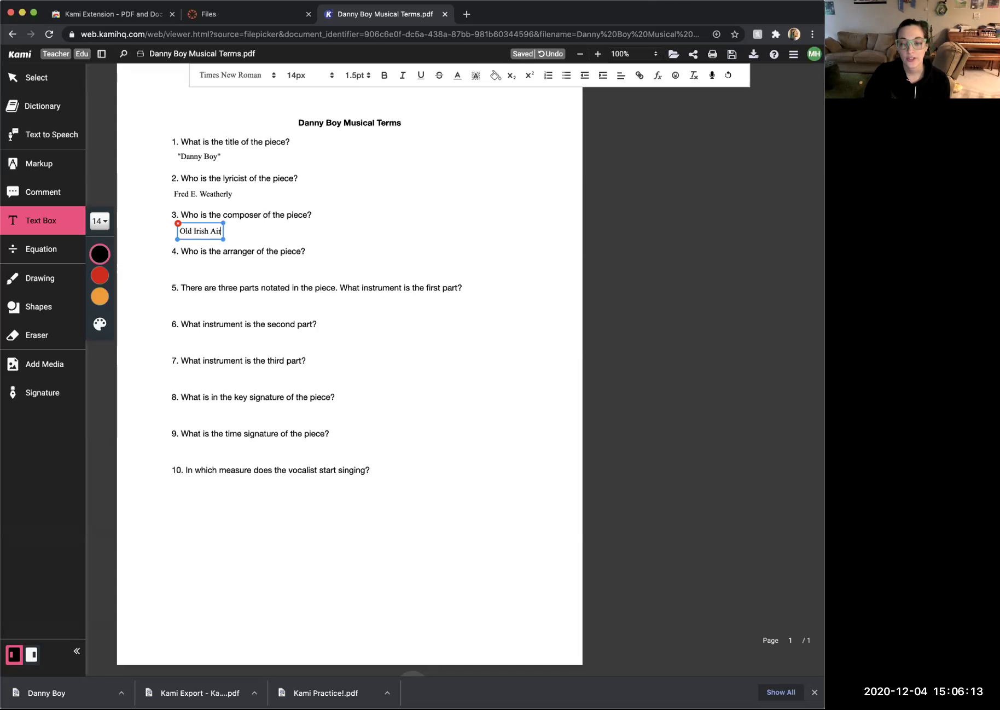
# Step: Check the score for the arranger and type the arranger's name below question 4
pyautogui.press('super+Tab')
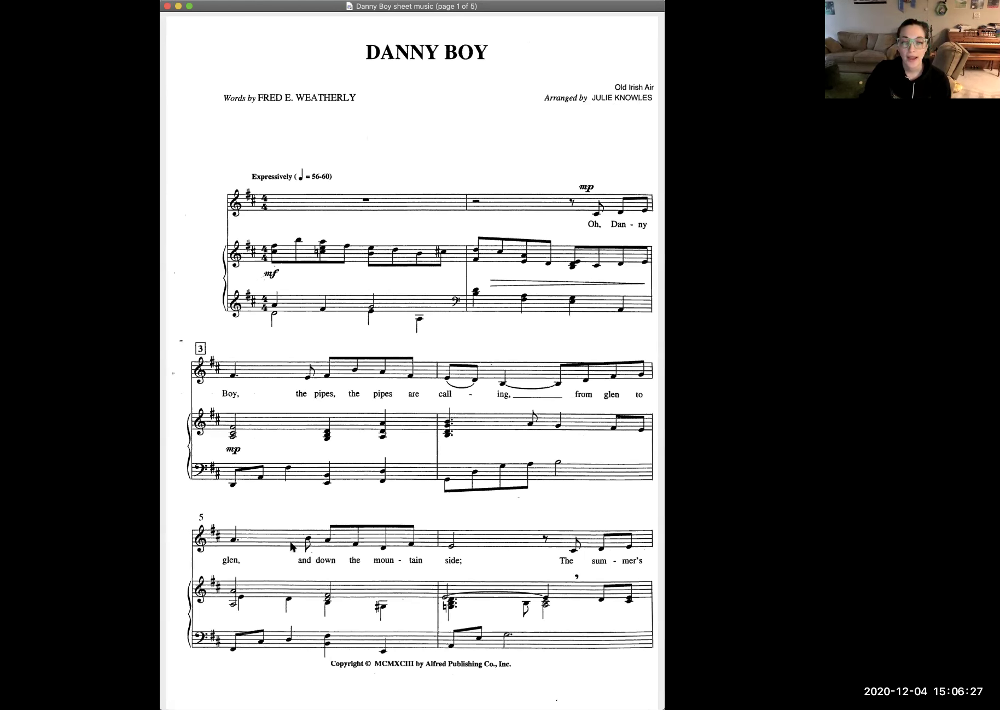
pyautogui.press('super+Tab')
pyautogui.click(181, 266)
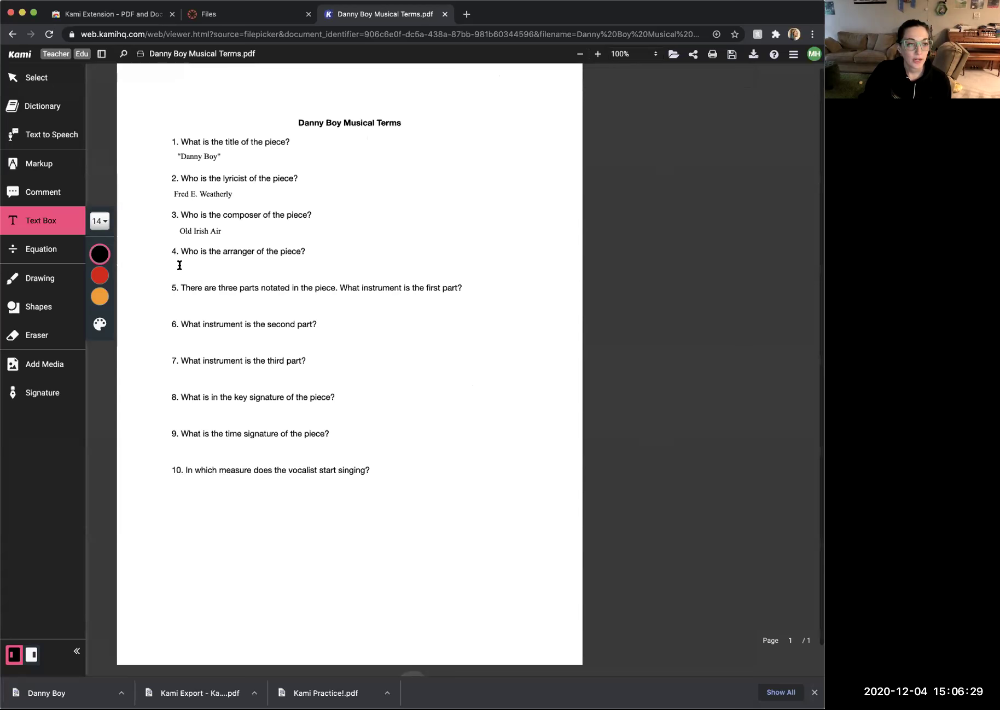
pyautogui.click(181, 266)
pyautogui.write('Julie Knowles')
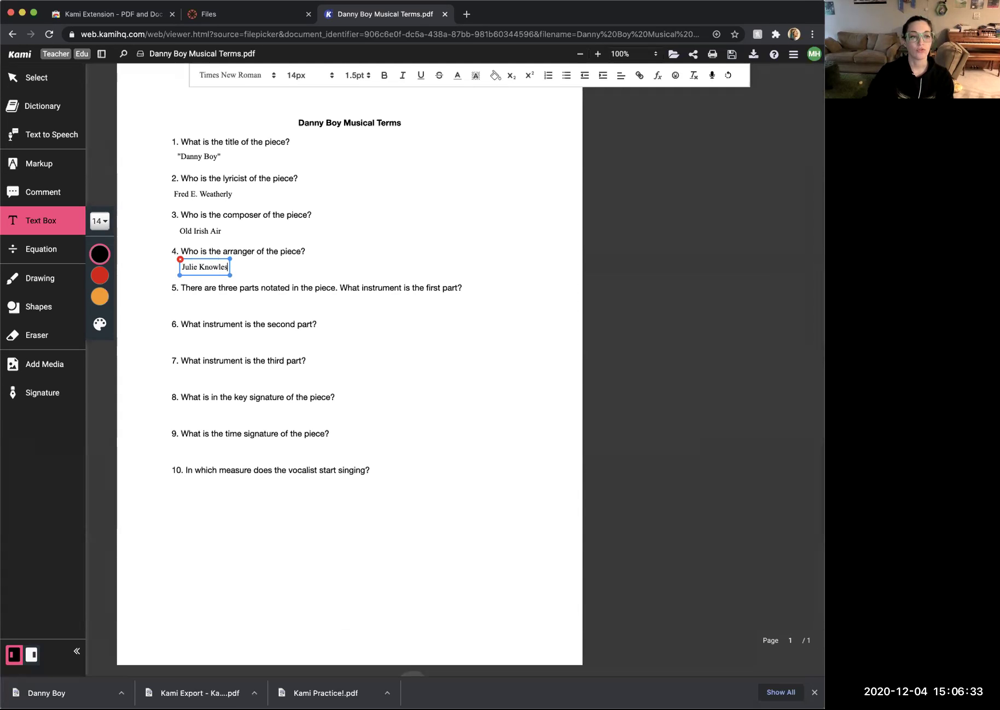